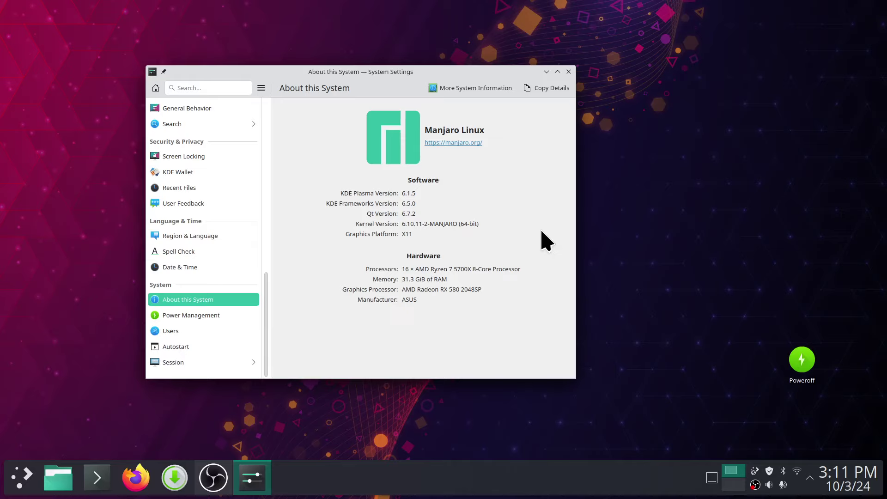
Cancel the pending shutdown, close System Settings, and open Documents in Dolphin.
{"action": "left_click", "coordinate": [16, 481]}
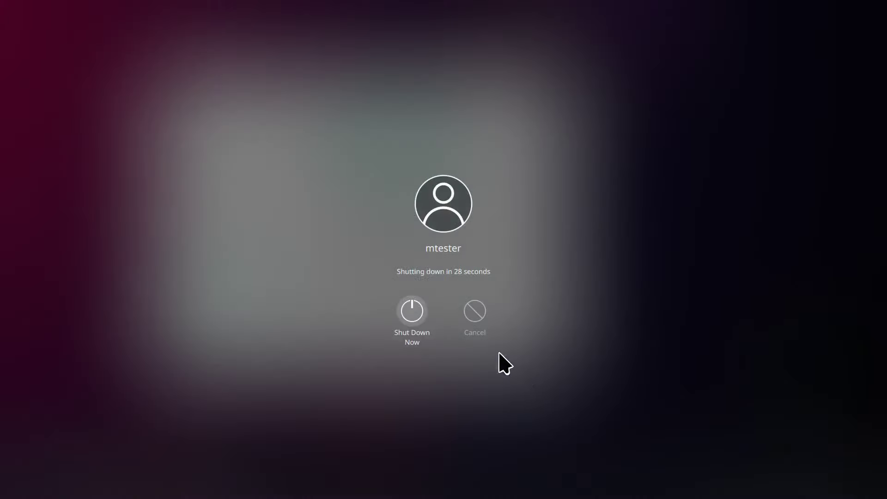
{"action": "left_click", "coordinate": [469, 312]}
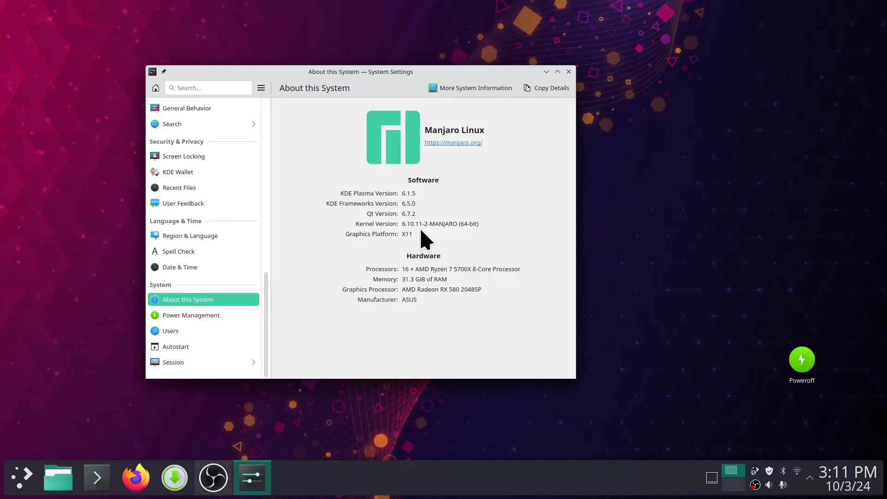
{"action": "left_click", "coordinate": [569, 73]}
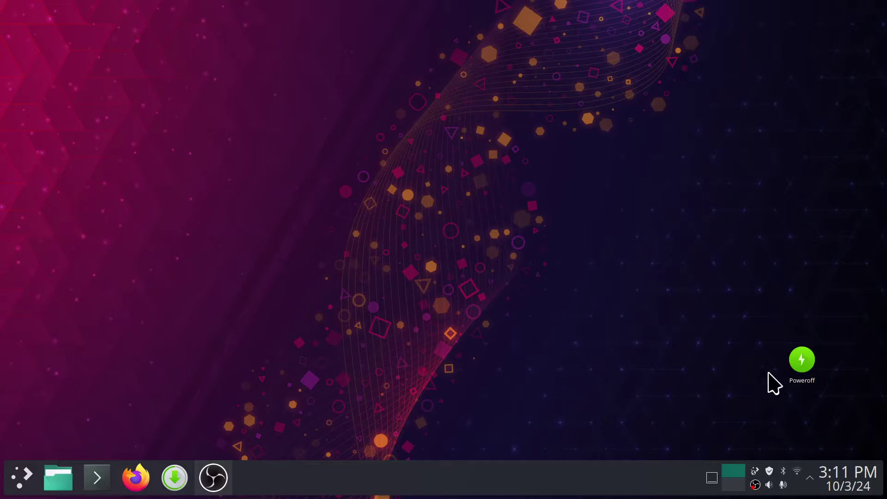
{"action": "left_click", "coordinate": [59, 480]}
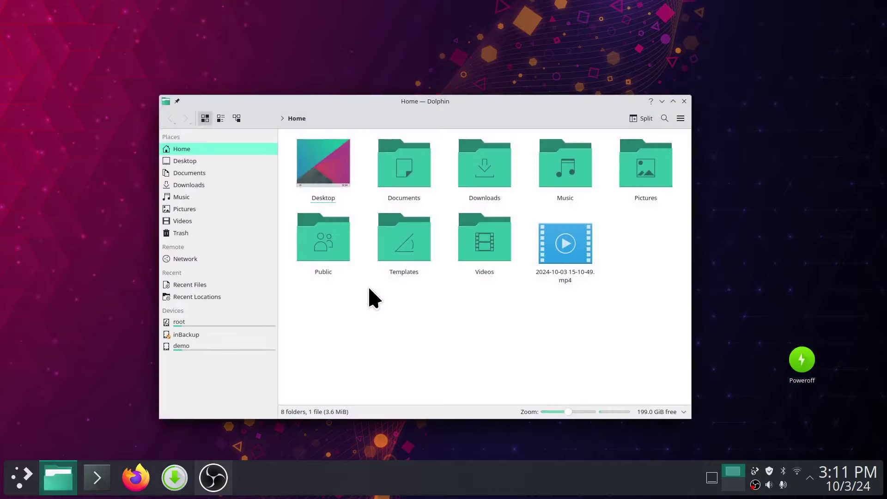
{"action": "left_click", "coordinate": [212, 171]}
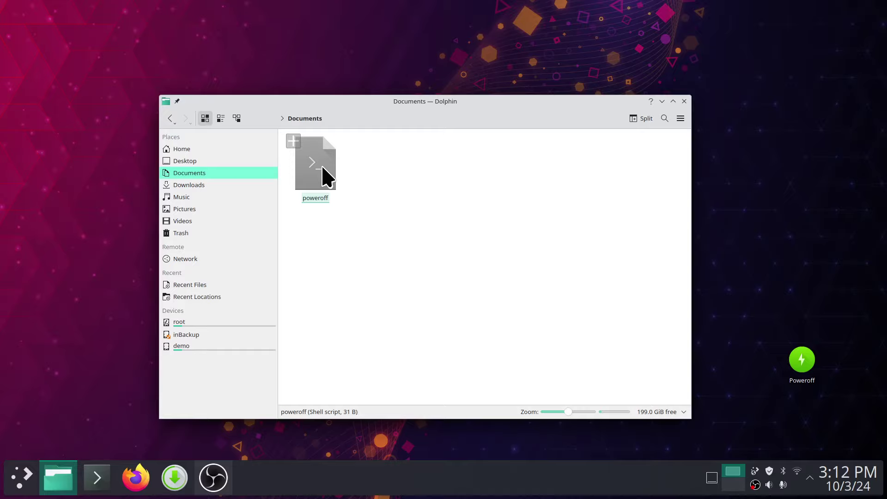
{"action": "double_click", "coordinate": [326, 176]}
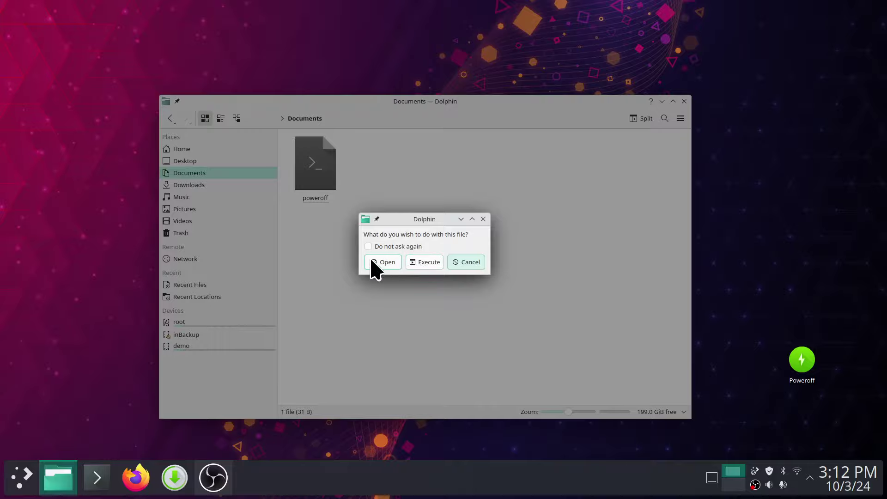
{"action": "left_click", "coordinate": [373, 264]}
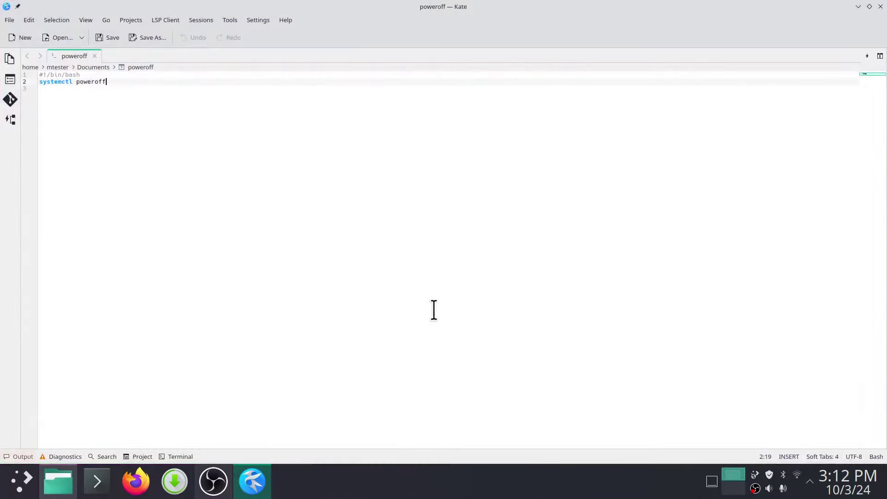
{"action": "scroll", "coordinate": [517, 337], "scroll_direction": "up", "scroll_amount": 12}
{"action": "scroll", "coordinate": [517, 337], "scroll_direction": "up", "scroll_amount": 18}
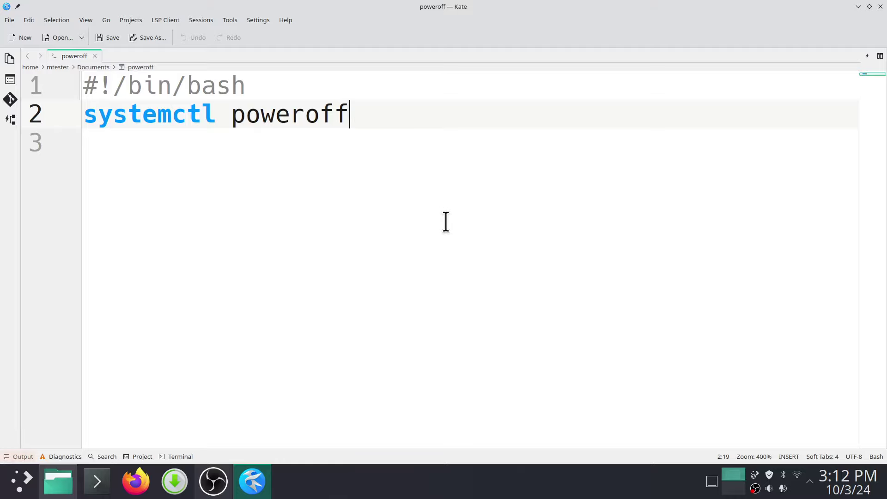
{"action": "left_click_drag", "start_coordinate": [259, 85], "coordinate": [81, 83]}
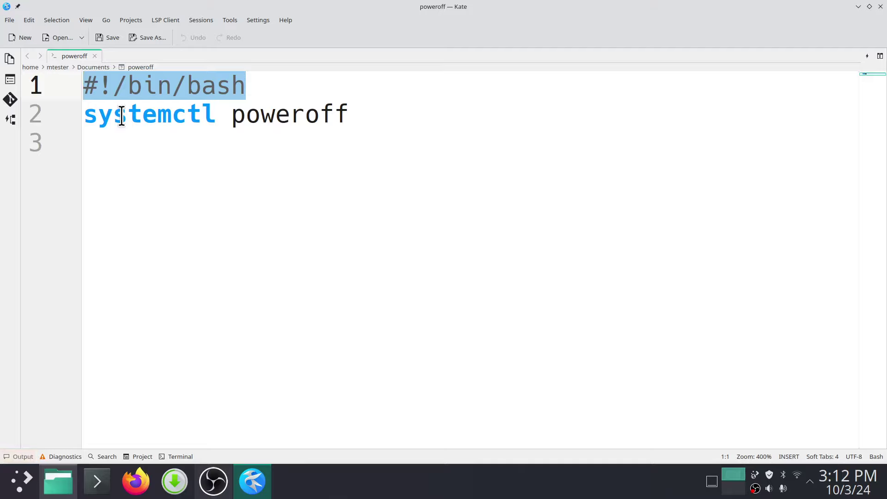
{"action": "left_click", "coordinate": [311, 184]}
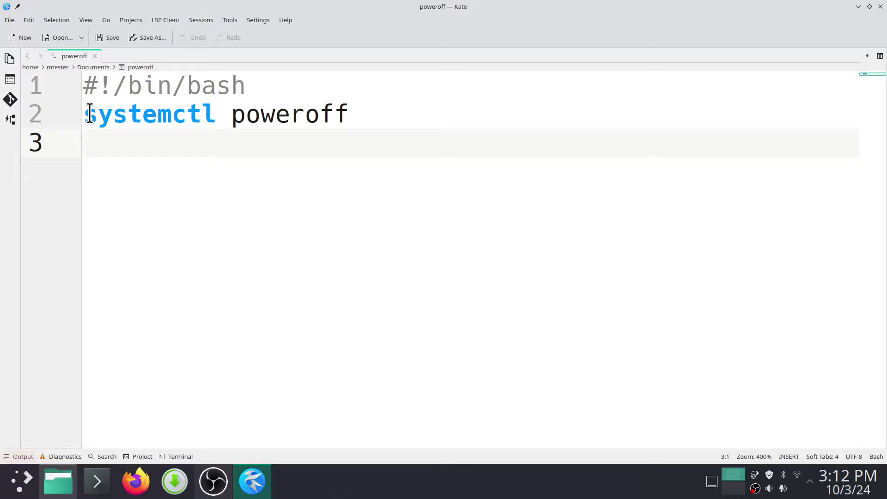
{"action": "left_click_drag", "start_coordinate": [85, 113], "coordinate": [211, 121]}
{"action": "left_click", "coordinate": [238, 152]}
{"action": "left_click", "coordinate": [230, 115]}
{"action": "left_click_drag", "start_coordinate": [240, 115], "coordinate": [358, 119]}
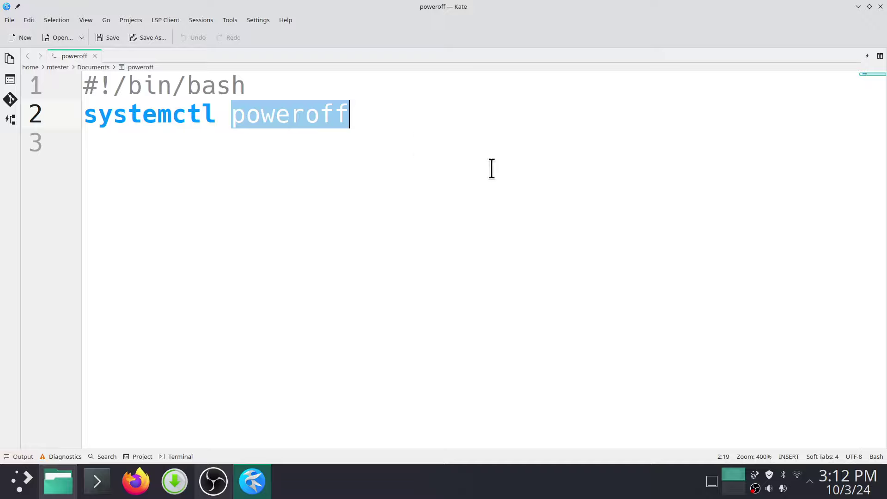
{"action": "left_click", "coordinate": [880, 6]}
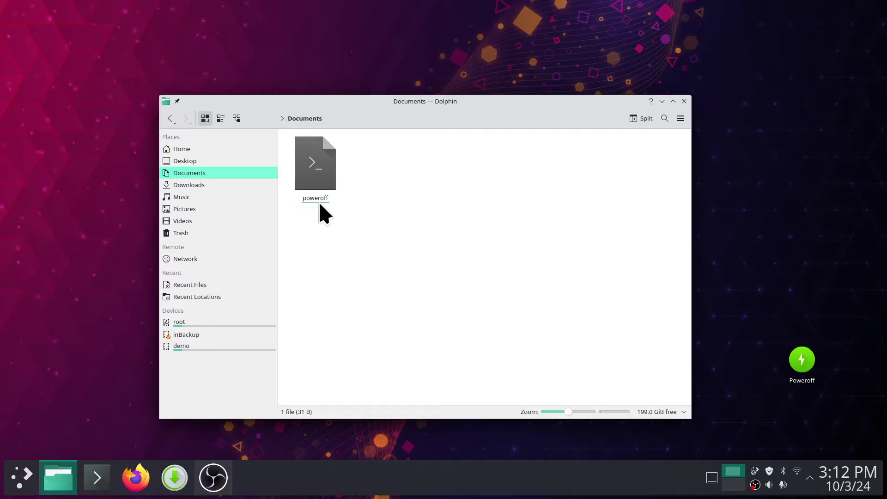
Enable 'Is executable' in the poweroff script's permissions, then close Dolphin.
{"action": "right_click", "coordinate": [314, 159]}
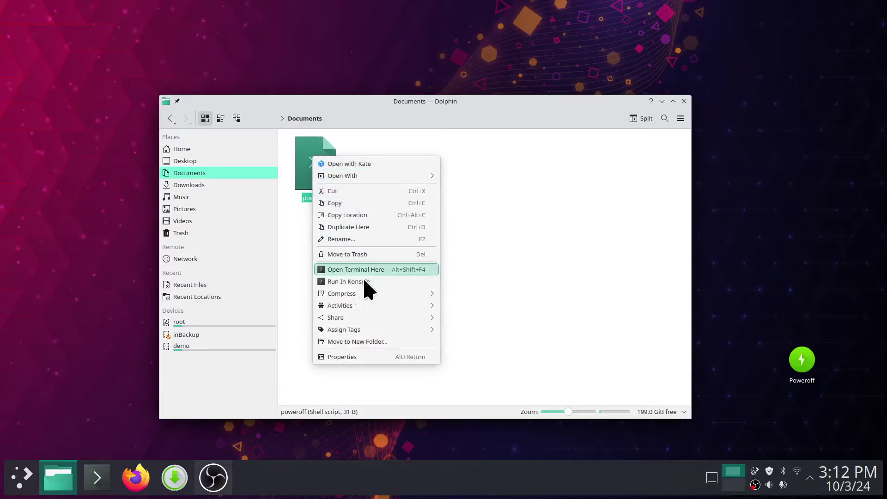
{"action": "left_click", "coordinate": [368, 356]}
{"action": "left_click", "coordinate": [398, 157]}
{"action": "left_click", "coordinate": [370, 249]}
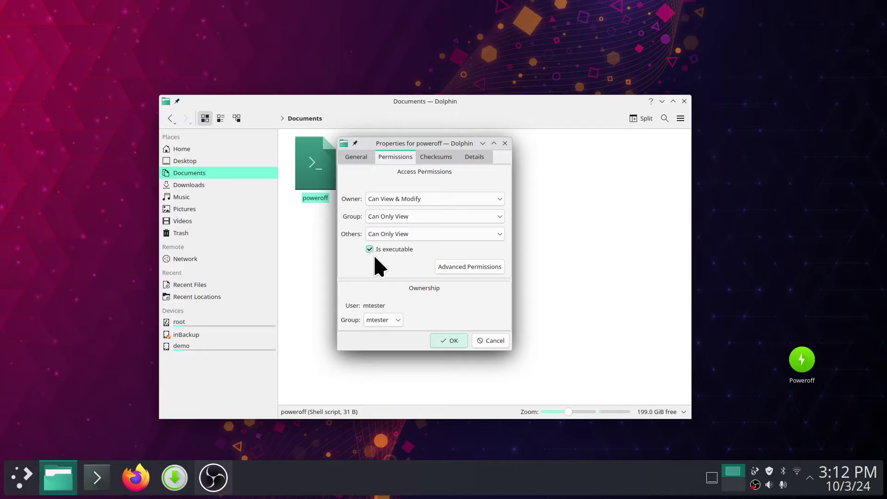
{"action": "left_click", "coordinate": [493, 341]}
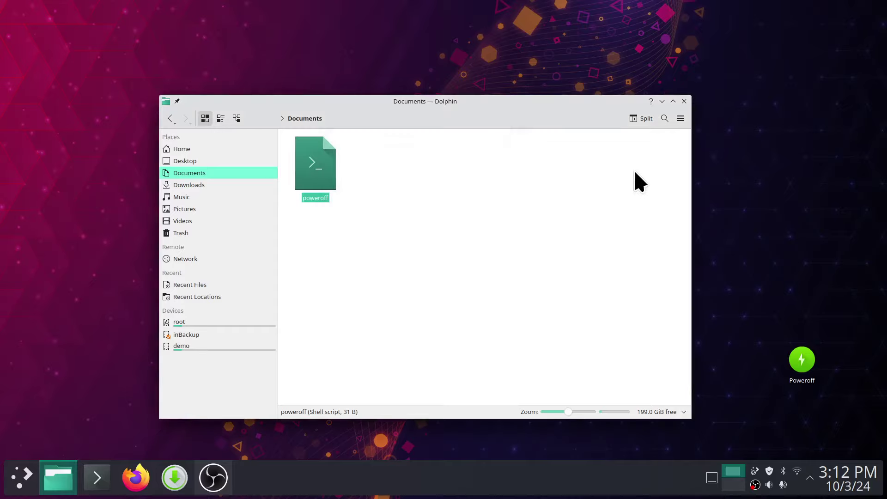
{"action": "left_click", "coordinate": [684, 101]}
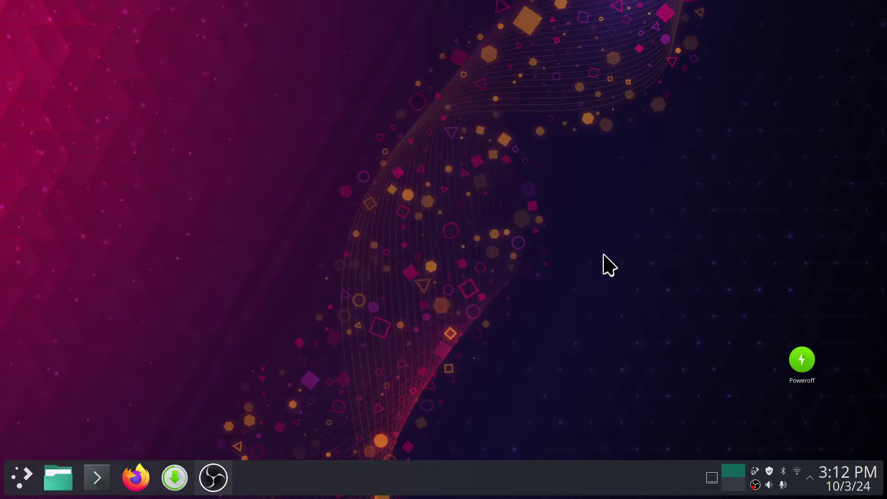
Create a desktop link named Poweroff2 whose target is the poweroff script in Documents.
{"action": "right_click", "coordinate": [292, 110]}
{"action": "mouse_move", "coordinate": [376, 146]}
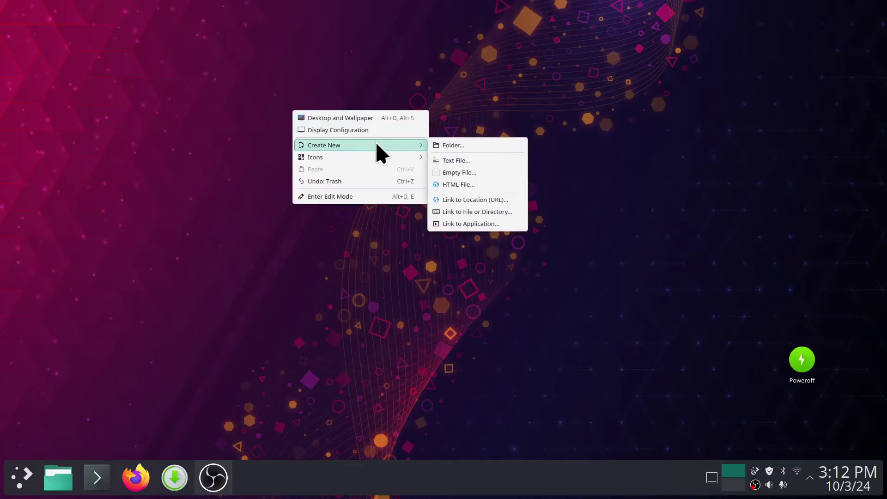
{"action": "left_click", "coordinate": [489, 200]}
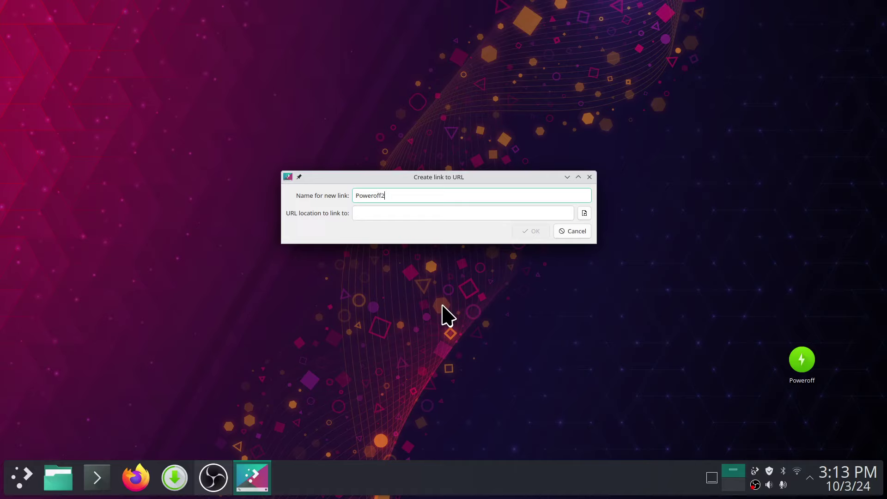
{"action": "left_click", "coordinate": [587, 215]}
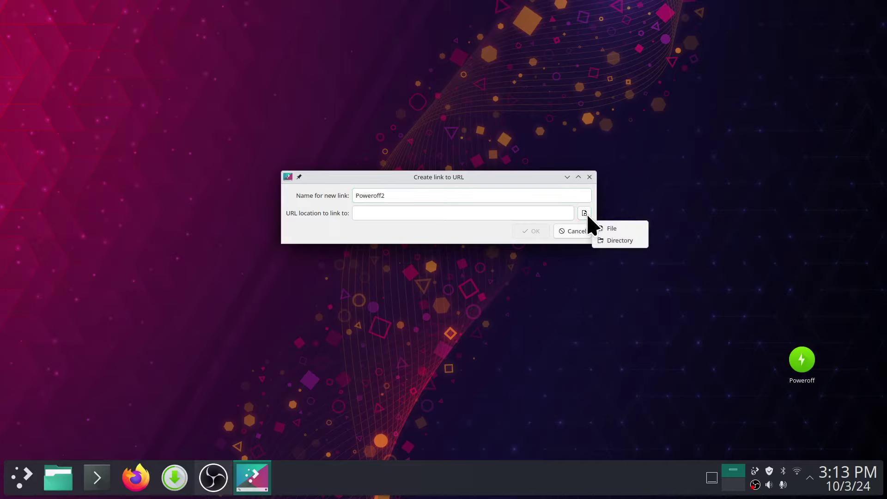
{"action": "left_click", "coordinate": [618, 232]}
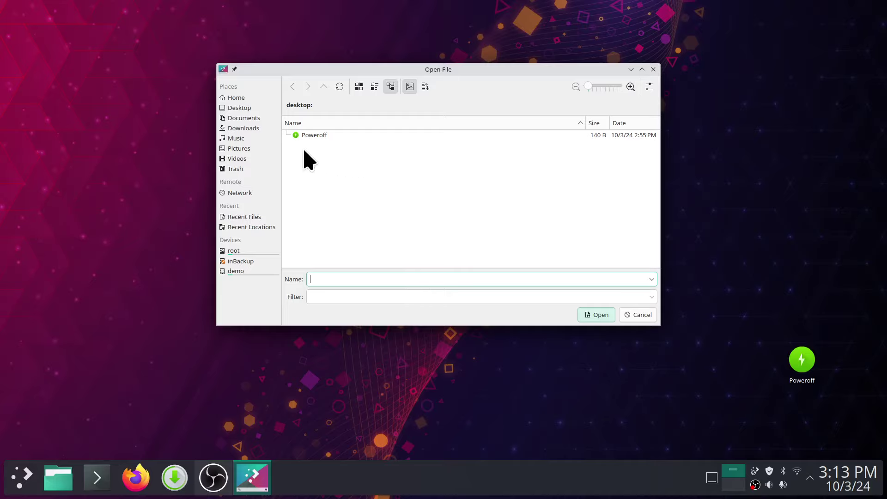
{"action": "left_click", "coordinate": [240, 118]}
{"action": "left_click", "coordinate": [312, 135]}
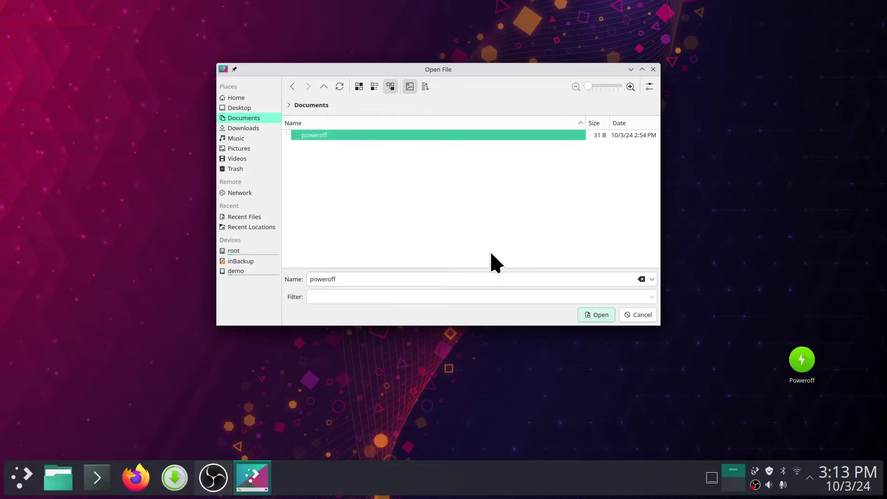
{"action": "left_click", "coordinate": [593, 315]}
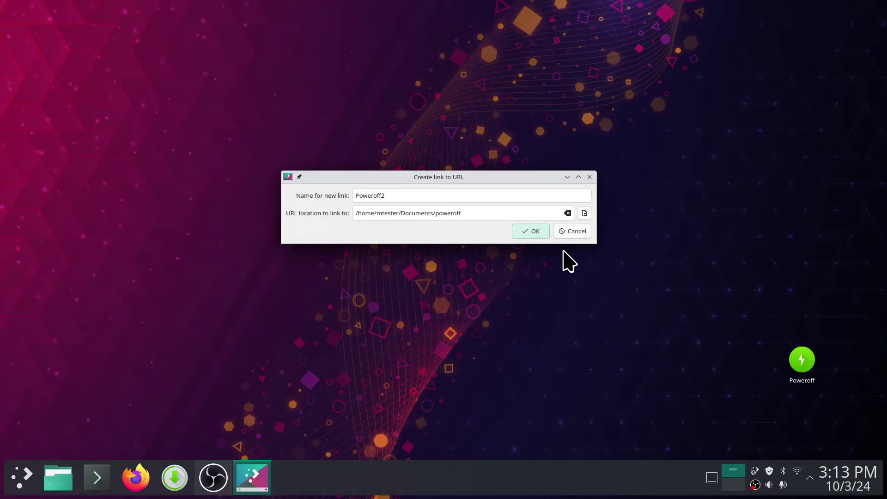
{"action": "left_click", "coordinate": [535, 231]}
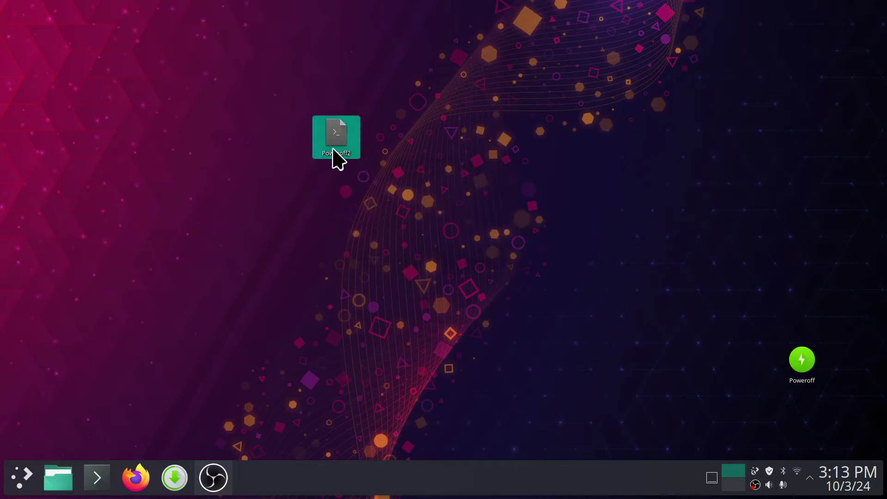
Open Poweroff2's properties icon chooser and show icons from the All category.
{"action": "right_click", "coordinate": [336, 136]}
{"action": "left_click", "coordinate": [386, 280]}
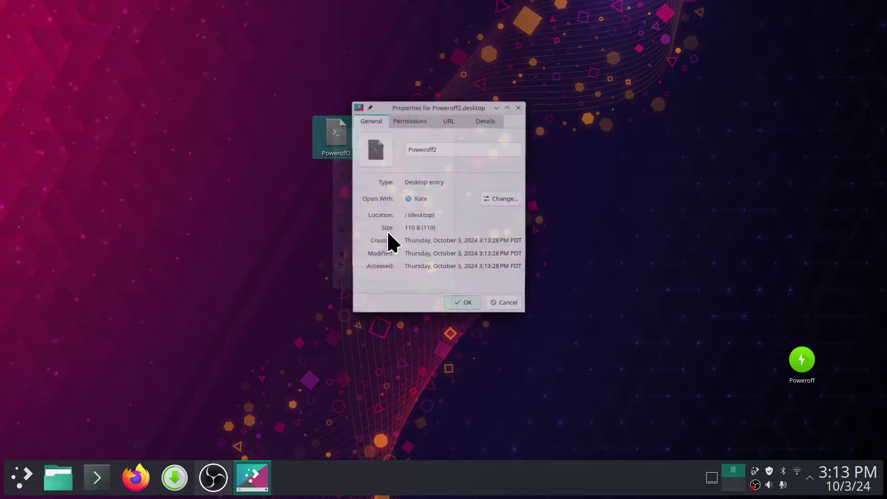
{"action": "left_click", "coordinate": [375, 155]}
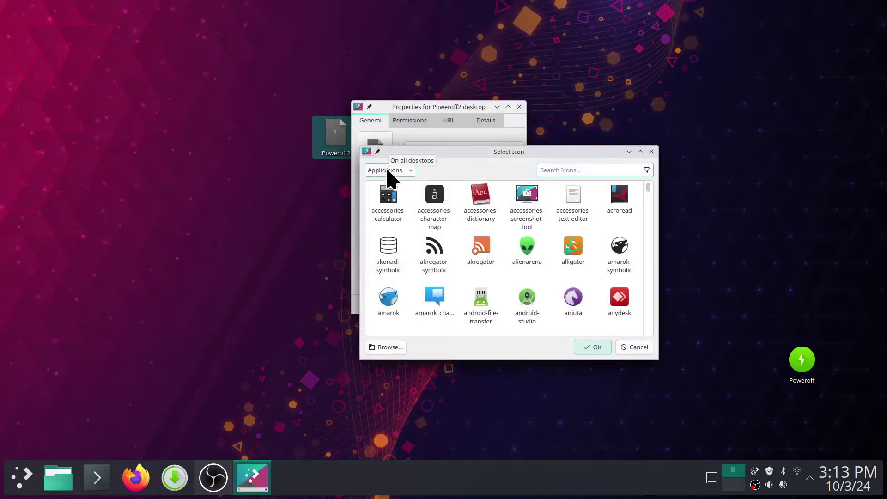
{"action": "left_click", "coordinate": [399, 174]}
{"action": "left_click", "coordinate": [399, 184]}
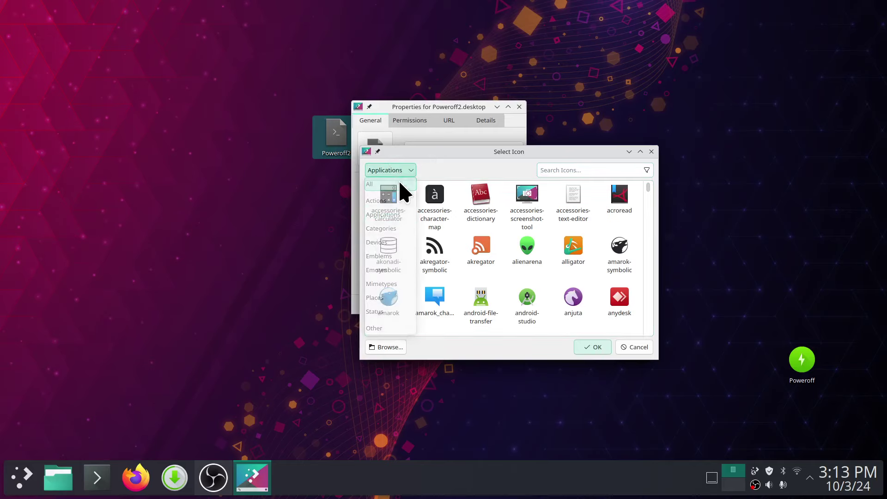
Search icons for 'shut' and pick system-shutdown-symbolic.
{"action": "left_click", "coordinate": [576, 170]}
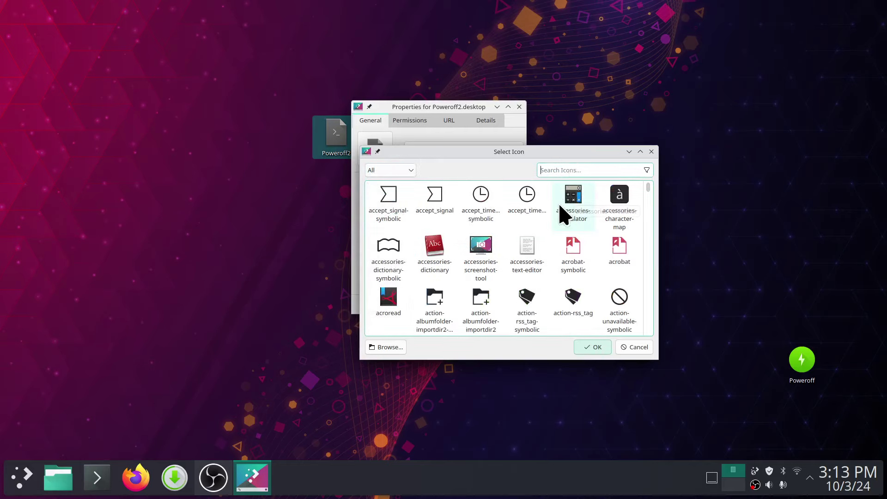
{"action": "type", "text": "power"}
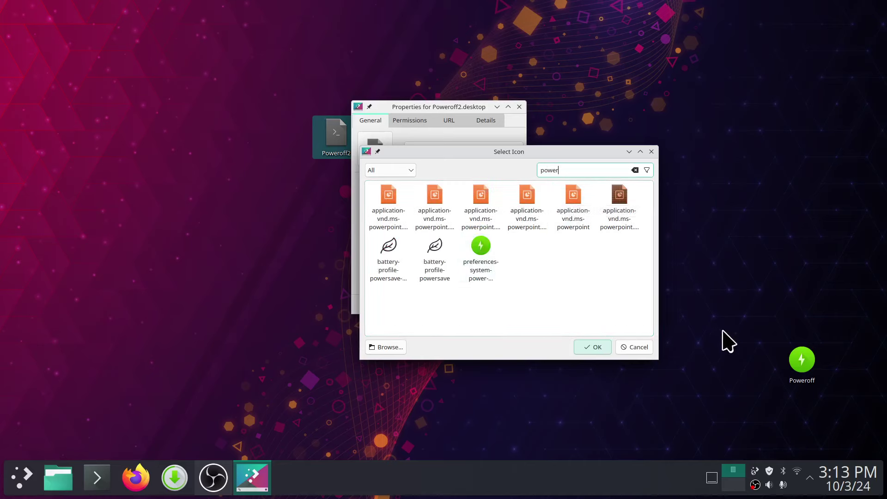
{"action": "left_click", "coordinate": [517, 322]}
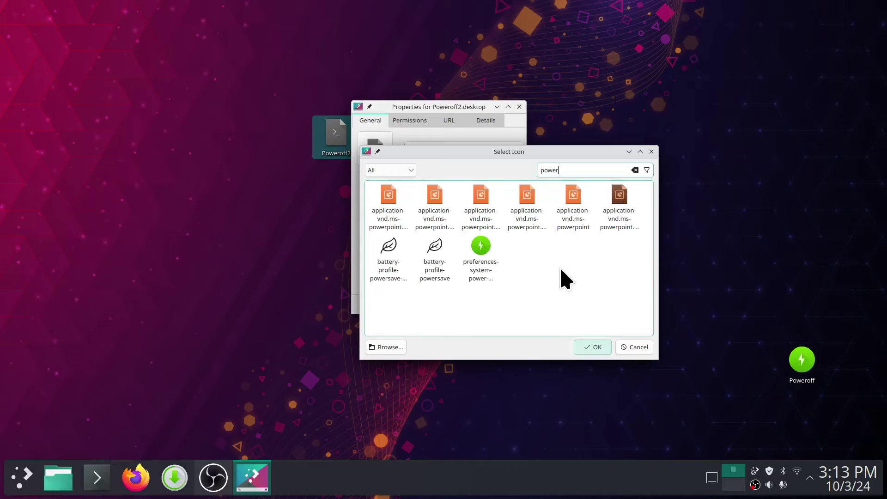
{"action": "key", "text": "BackSpace"}
{"action": "key", "text": "BackSpace"}
{"action": "key", "text": "BackSpace"}
{"action": "key", "text": "BackSpace"}
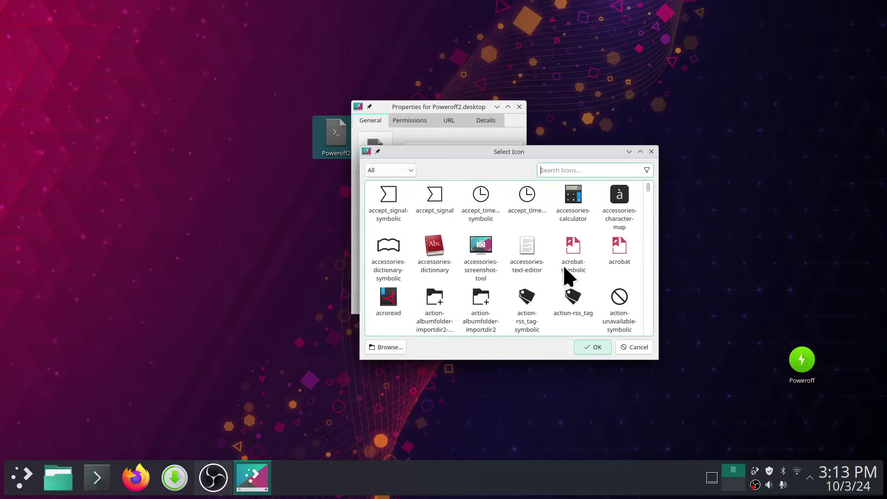
{"action": "type", "text": "shut"}
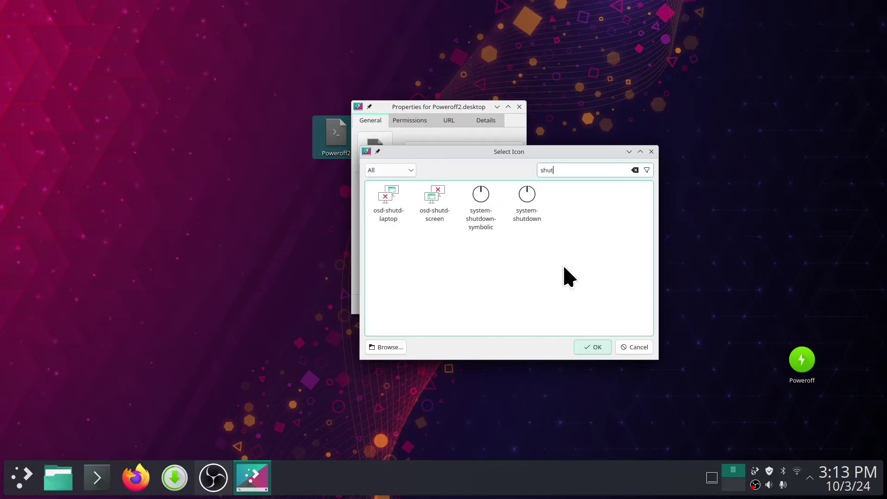
{"action": "left_click", "coordinate": [482, 224]}
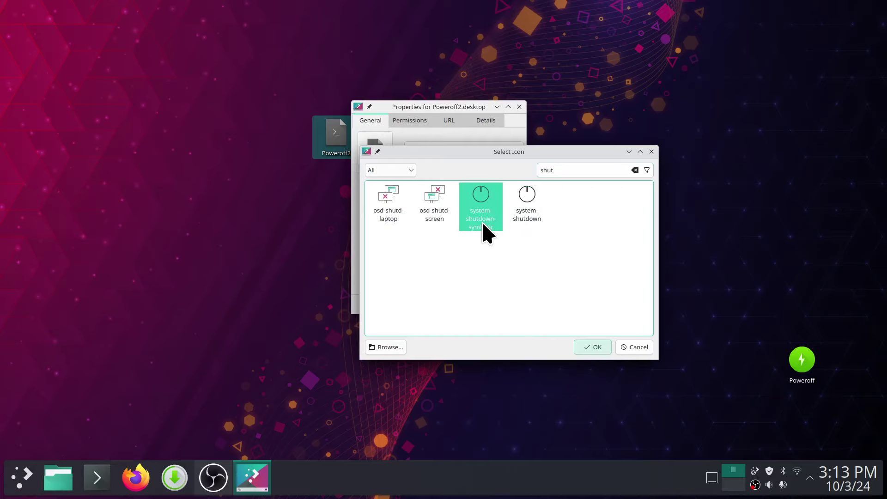
{"action": "left_click", "coordinate": [594, 348]}
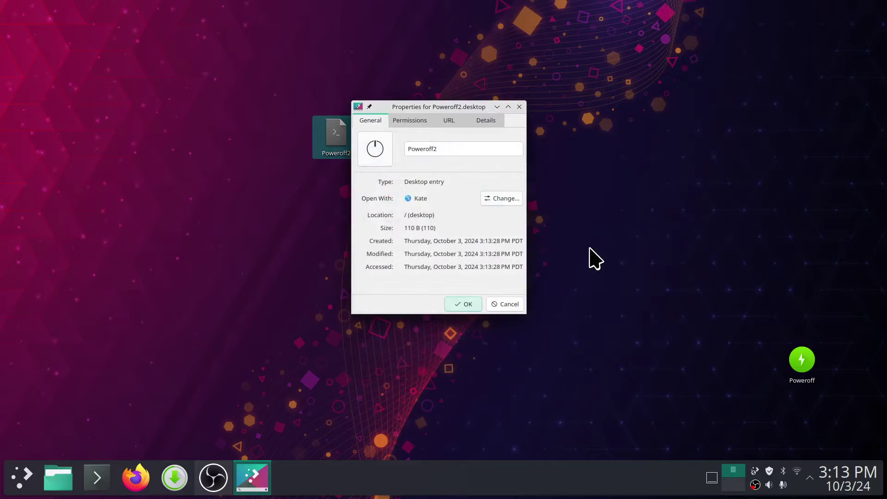
Save Poweroff2's shutdown icon and drag the link directly above the Poweroff icon.
{"action": "left_click", "coordinate": [463, 305]}
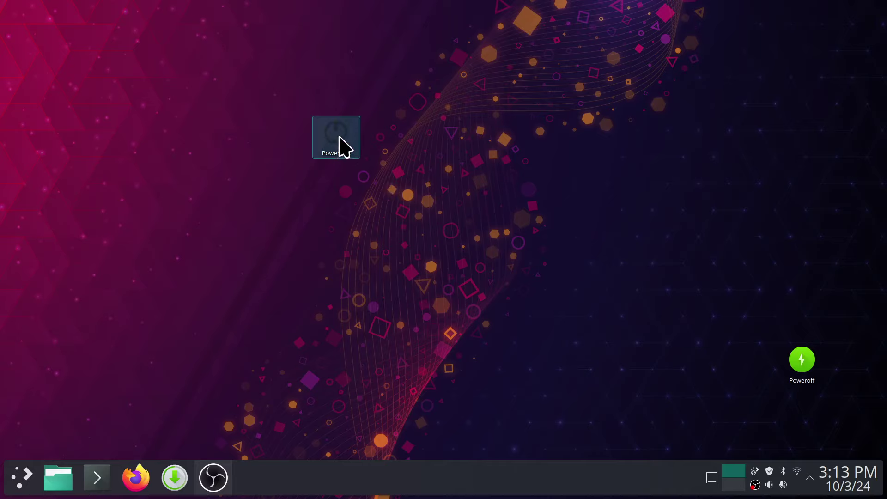
{"action": "left_click_drag", "start_coordinate": [341, 144], "coordinate": [597, 325]}
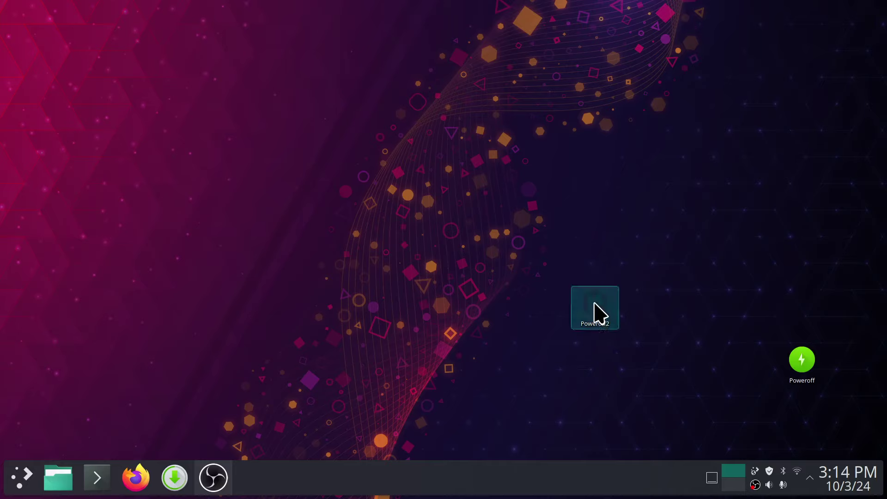
{"action": "left_click_drag", "start_coordinate": [596, 311], "coordinate": [798, 295]}
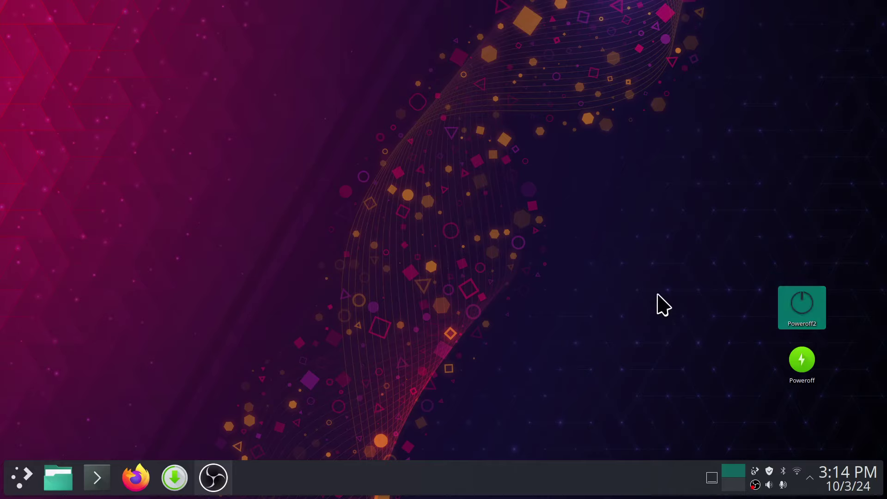
{"action": "left_click", "coordinate": [703, 313]}
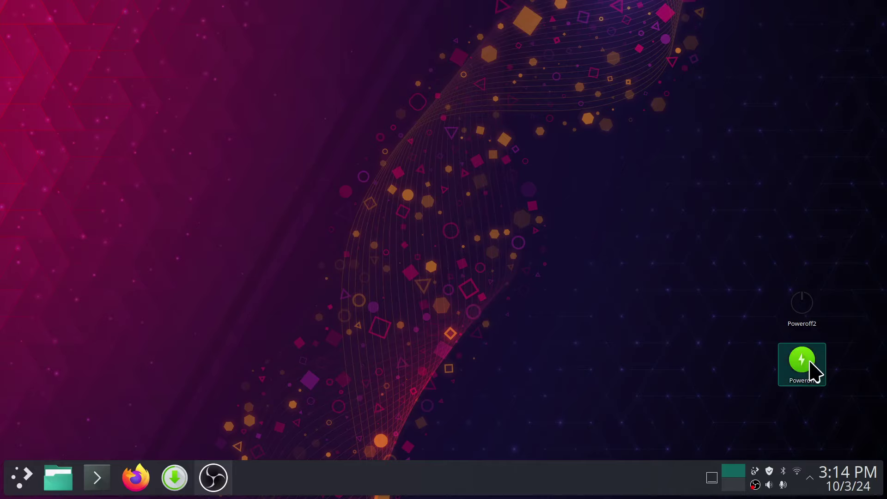
{"action": "left_click", "coordinate": [14, 484]}
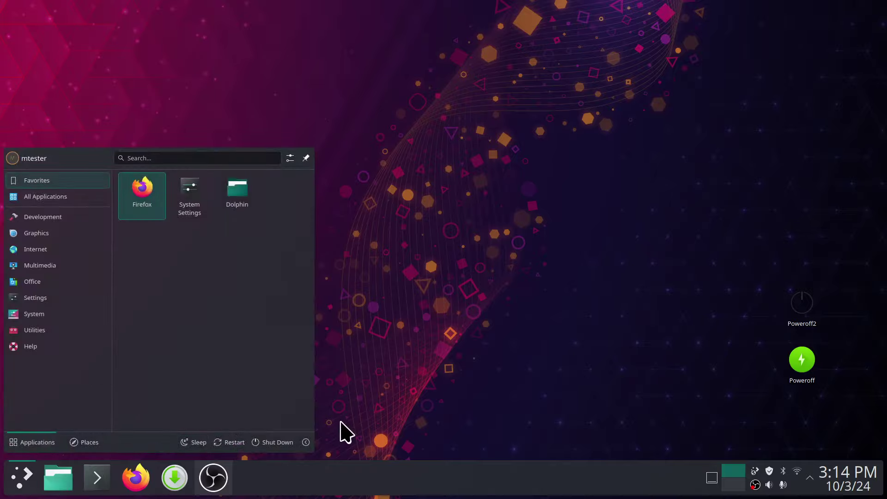
{"action": "left_click", "coordinate": [279, 446]}
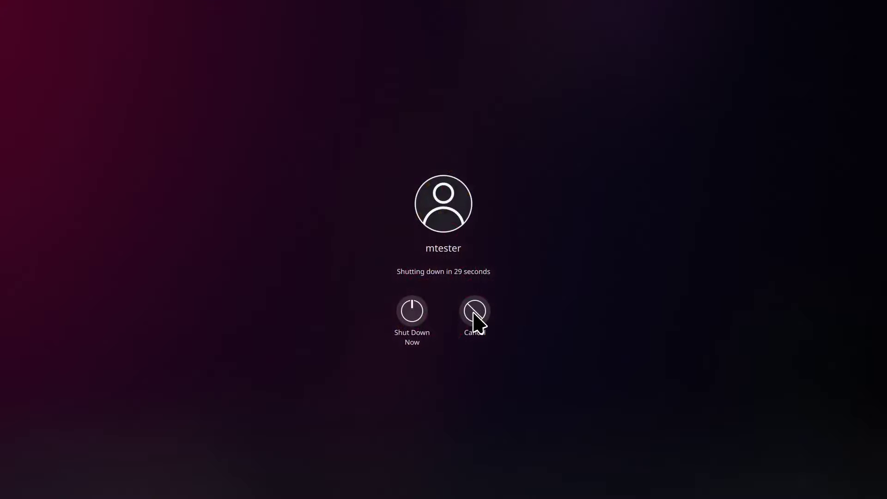
{"action": "left_click", "coordinate": [474, 312]}
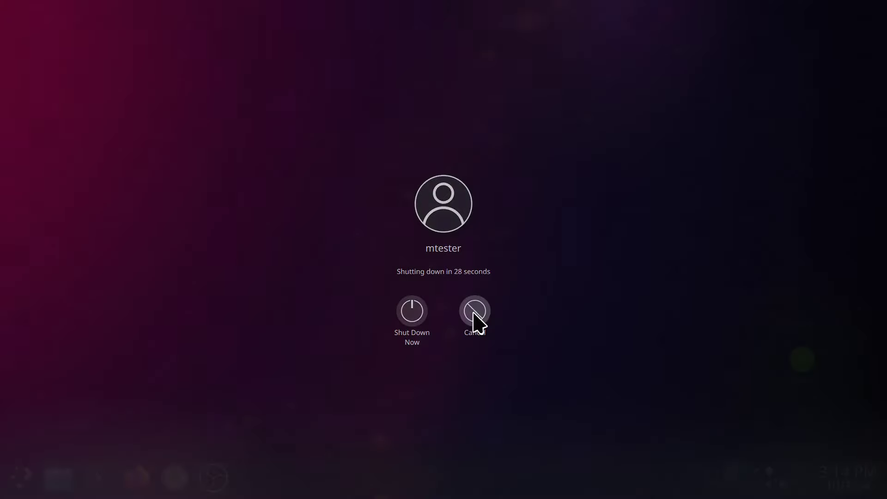